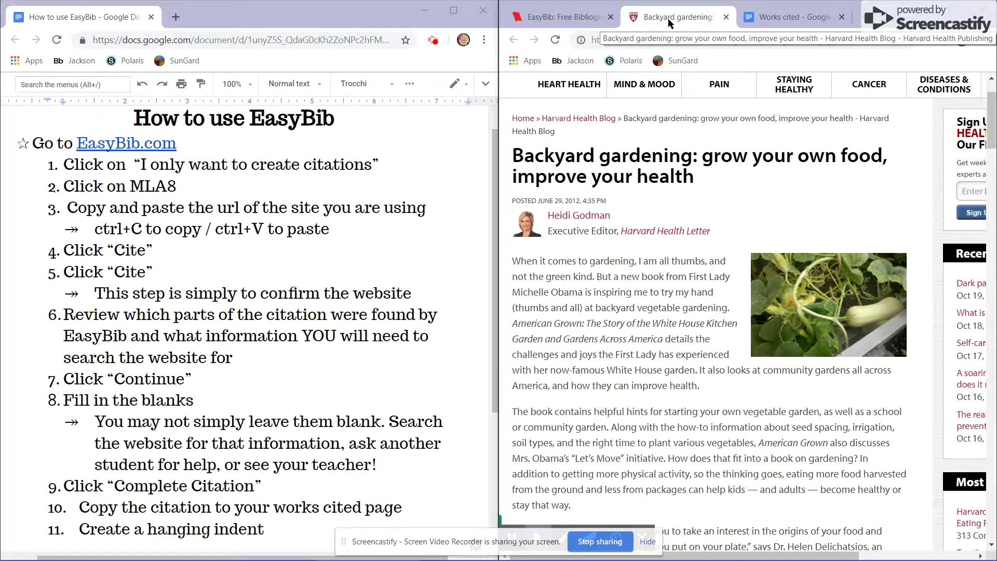
- Check the blank Works Cited Google Doc, then go back to the EasyBib home page
left_click(793, 20)
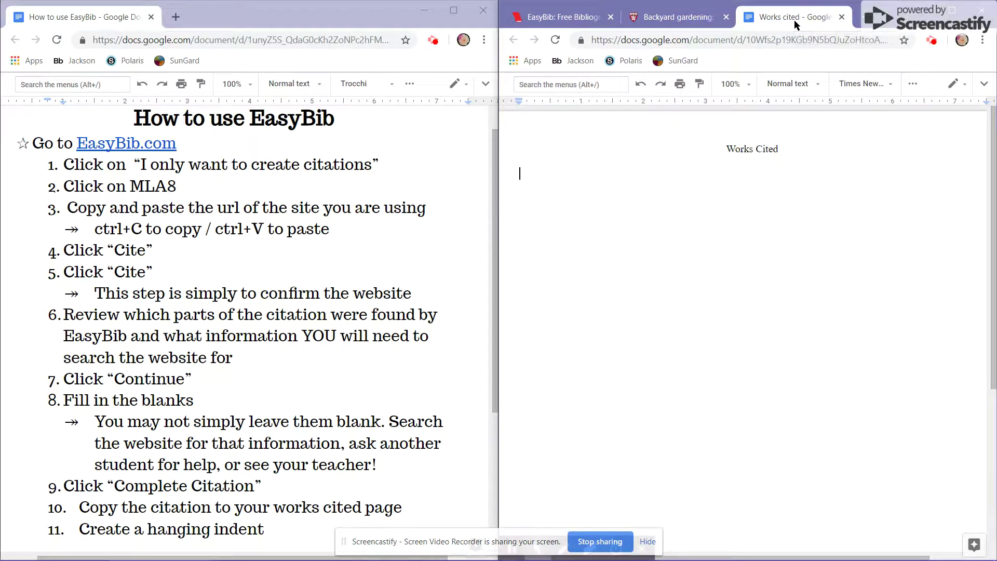
left_click(551, 20)
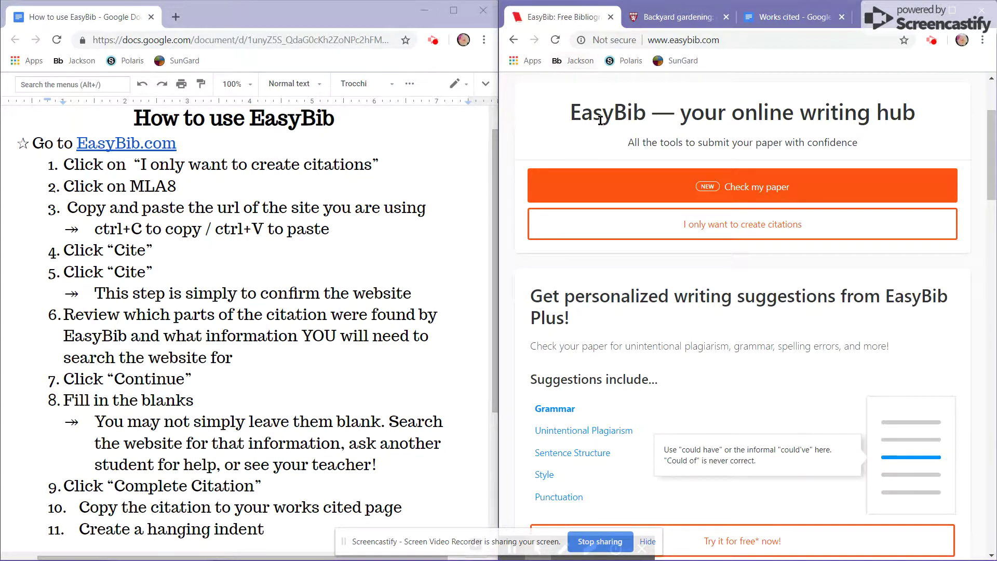
- Choose 'I only want to create citations' to reach the Website source form, then return to the gardening article
left_click(663, 234)
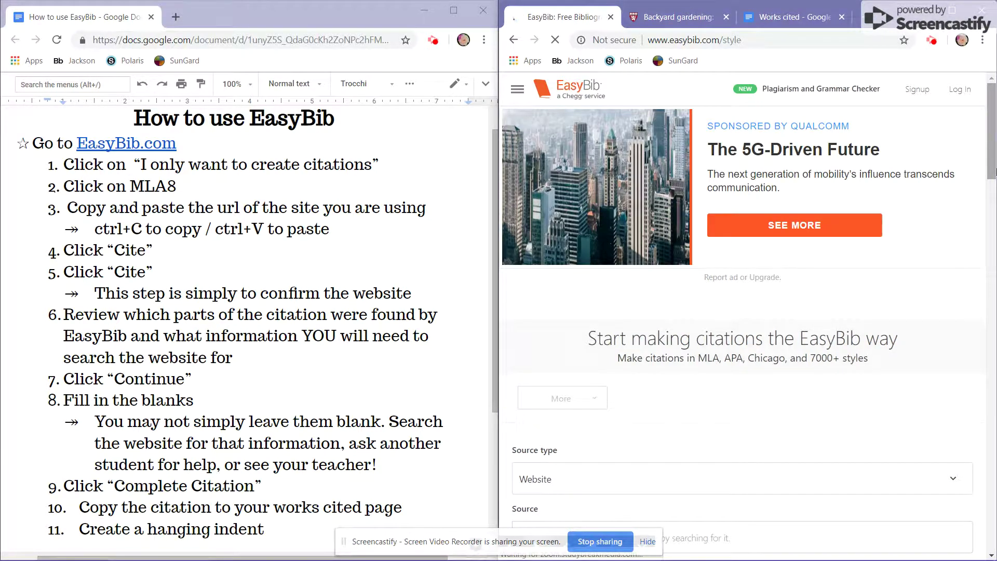
left_click_drag(988, 169, 995, 211)
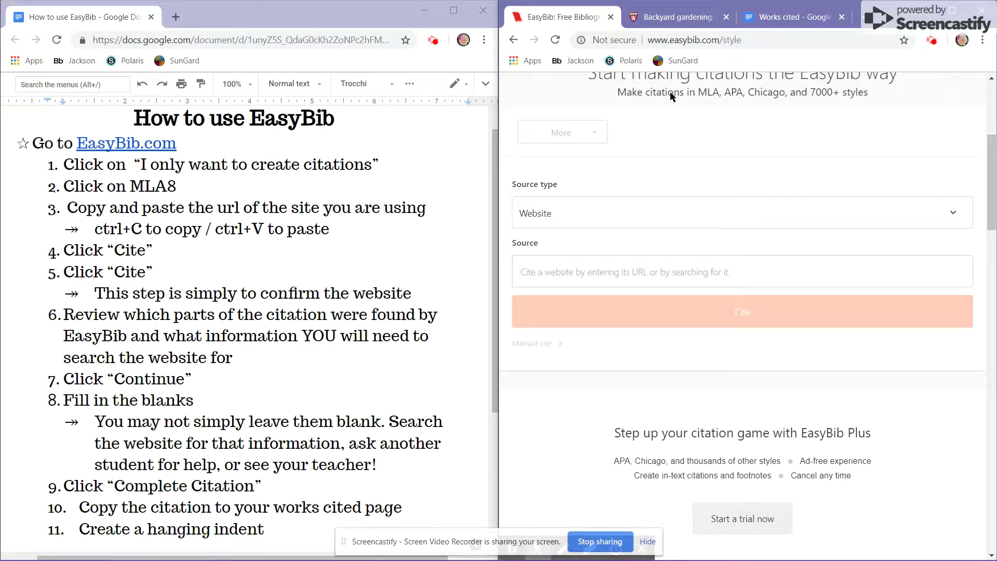
left_click(657, 17)
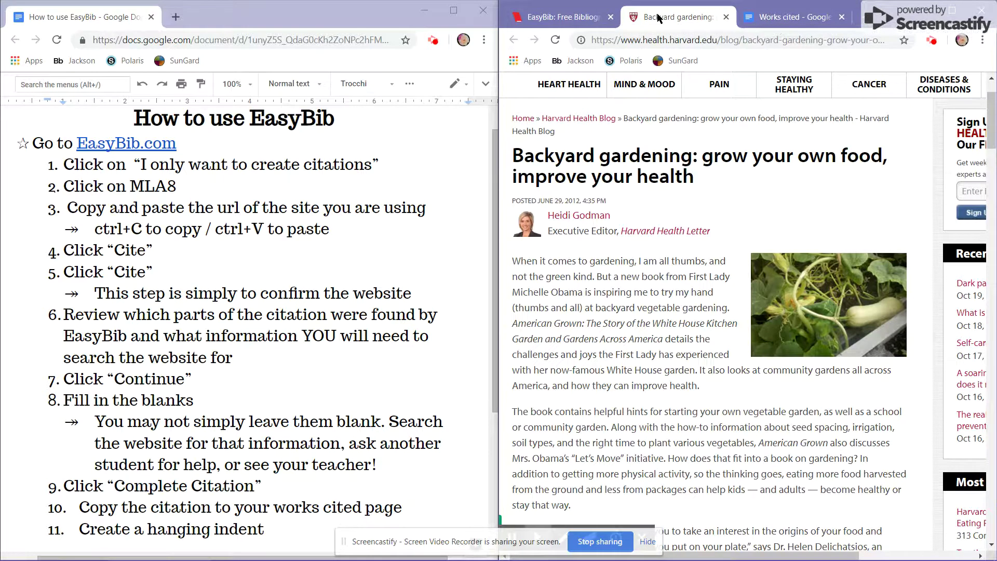
- Paste the Harvard gardening article's URL into EasyBib's Source field and search for it
left_click(669, 44)
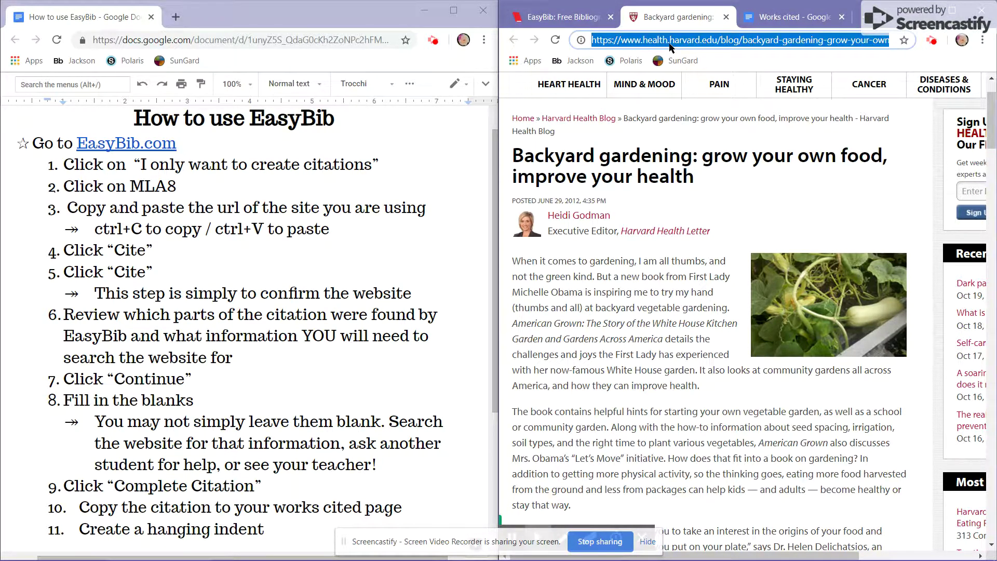
left_click(581, 17)
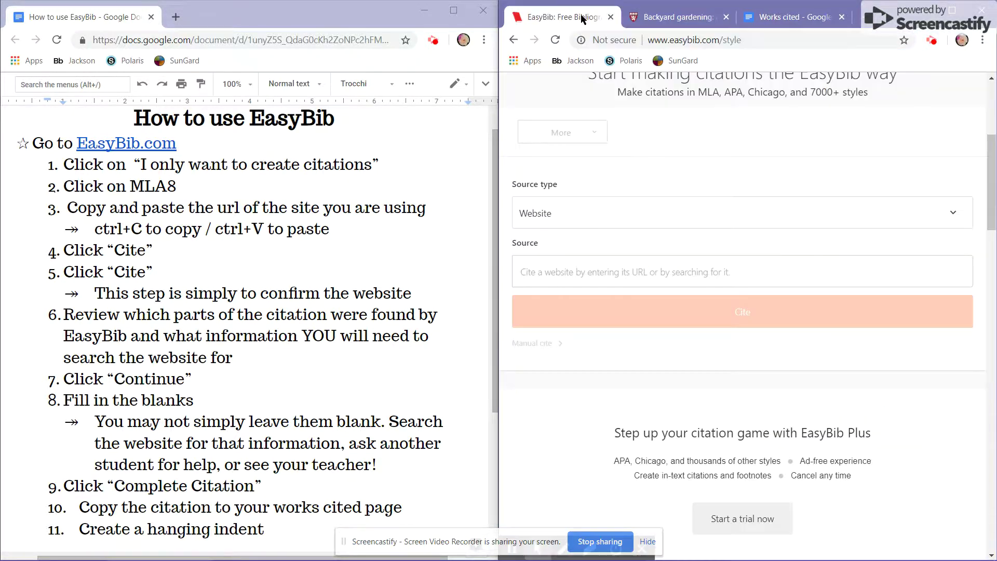
left_click(642, 271)
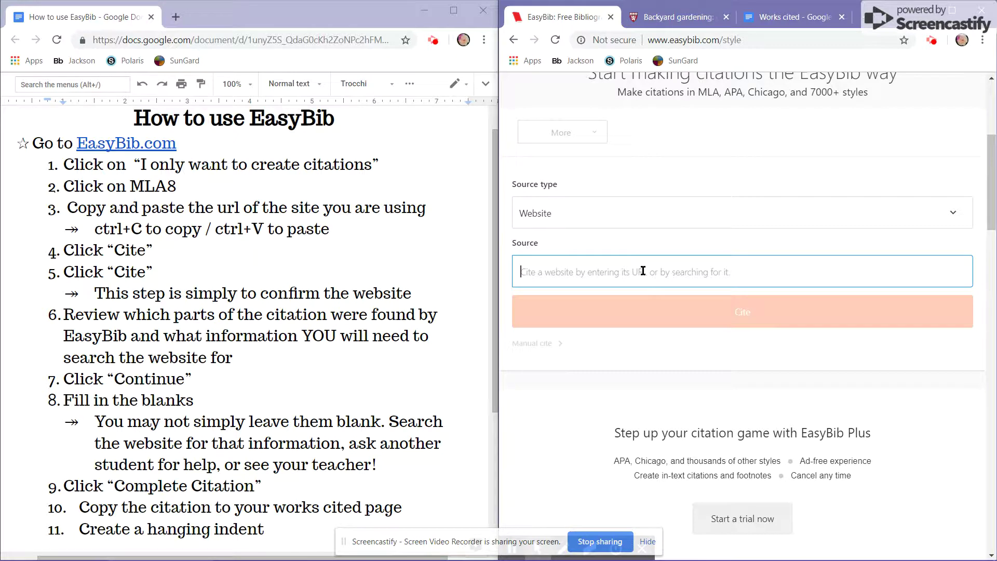
key("ctrl+v")
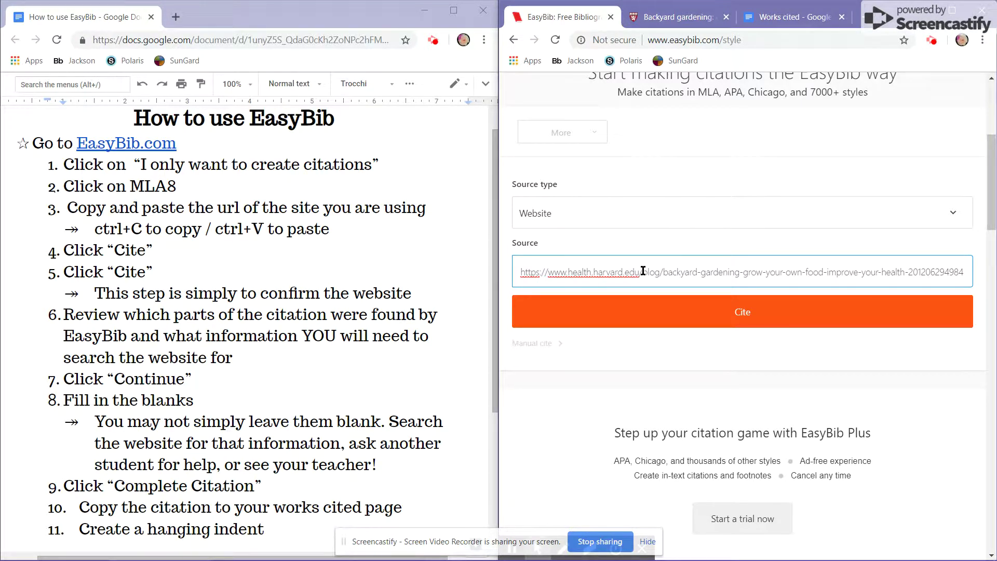
left_click(647, 313)
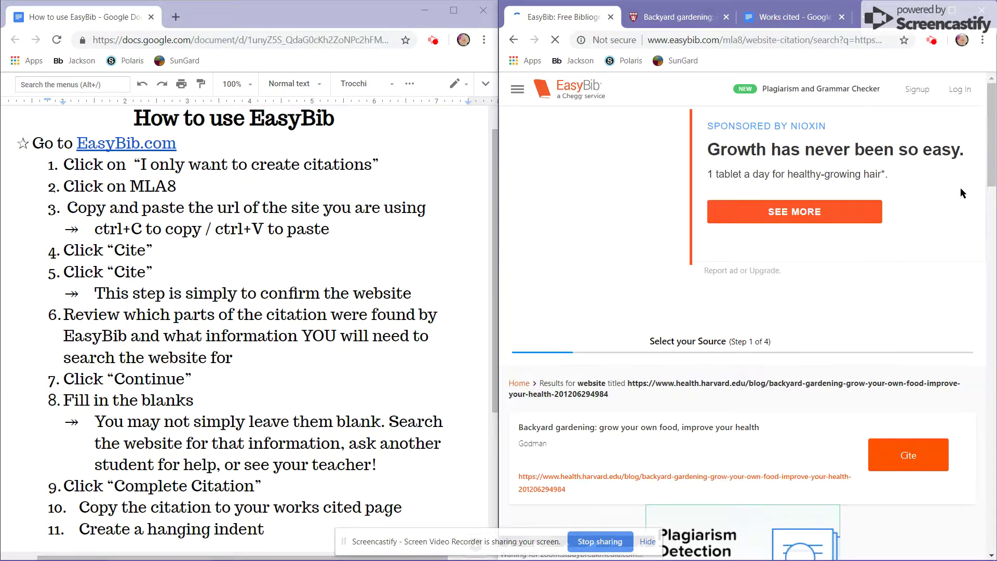
- Cite the 'Backyard gardening: grow your own food, improve your health' search result
left_click_drag(995, 162, 994, 204)
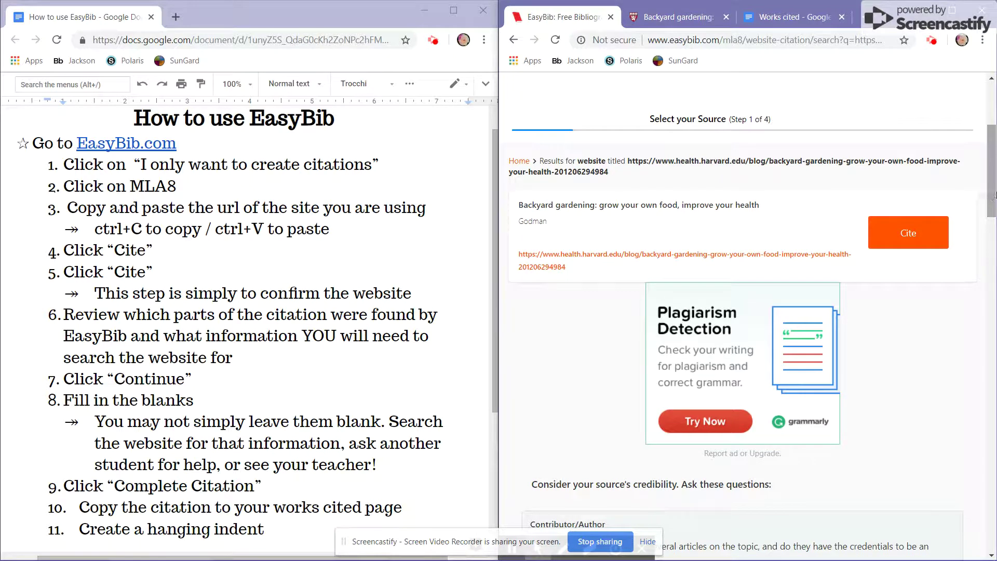
left_click(518, 207)
left_click_drag(518, 207, 547, 219)
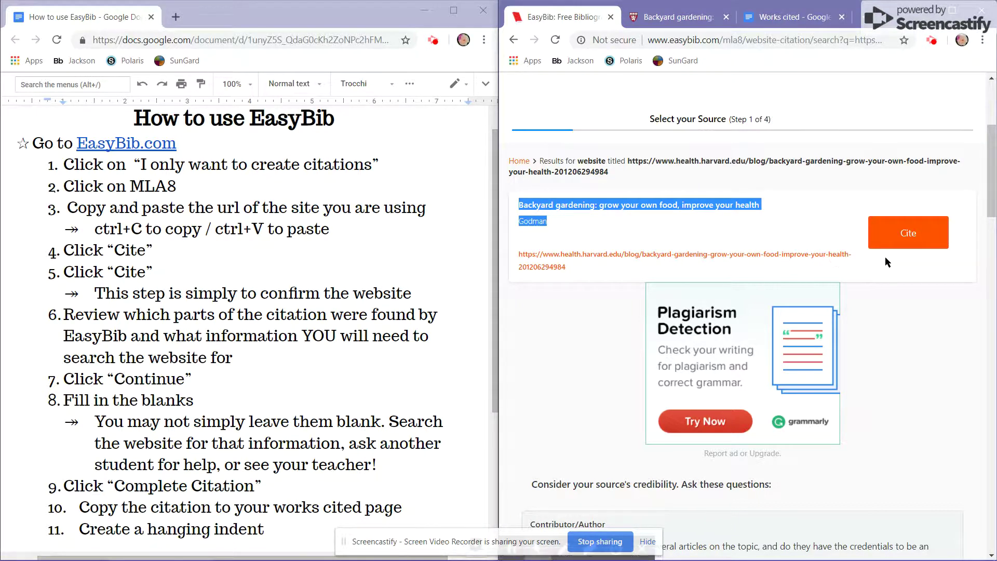
left_click(917, 240)
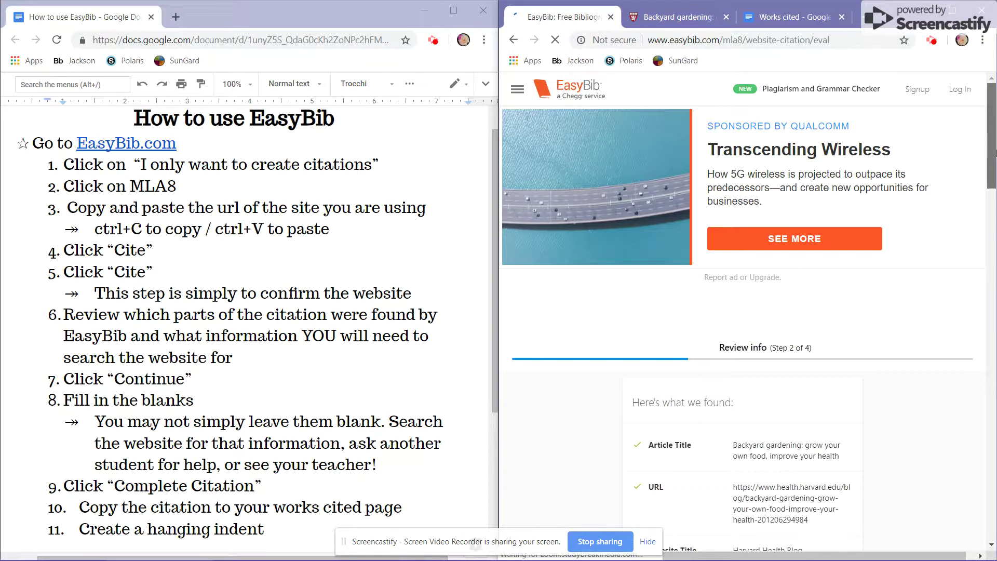
- Scroll through Review info to check the found title, URL, website title, dates and missing Publisher / Sponsor
scroll(996, 167, "down", 3)
left_click_drag(995, 167, 995, 203)
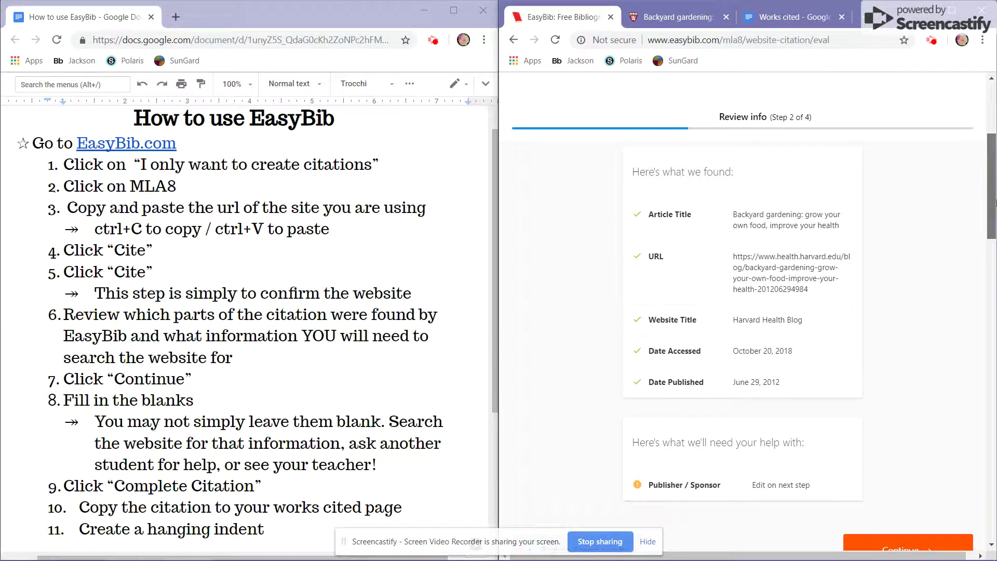
left_click_drag(996, 204, 995, 208)
scroll(995, 208, "up", 2)
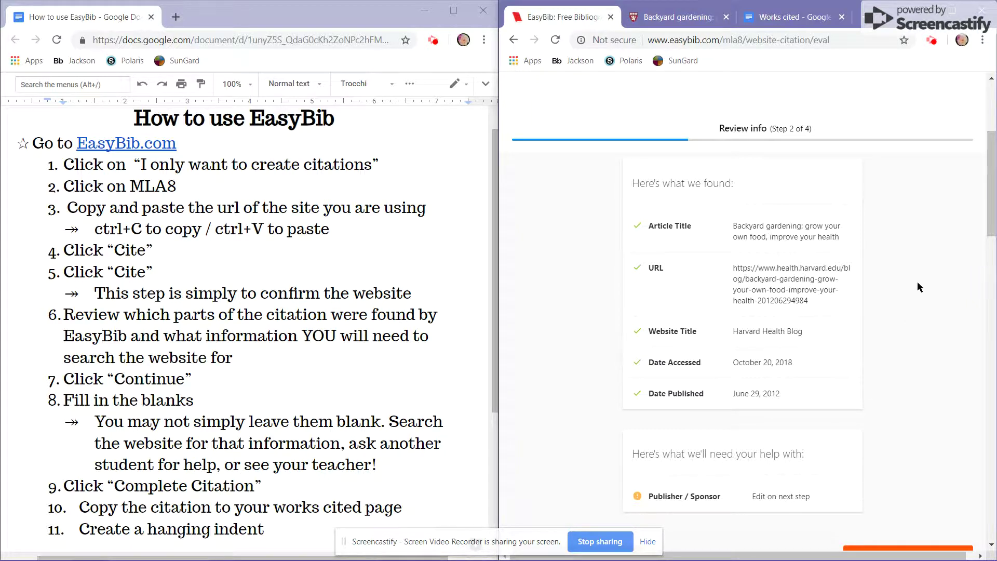
left_click_drag(995, 213, 995, 225)
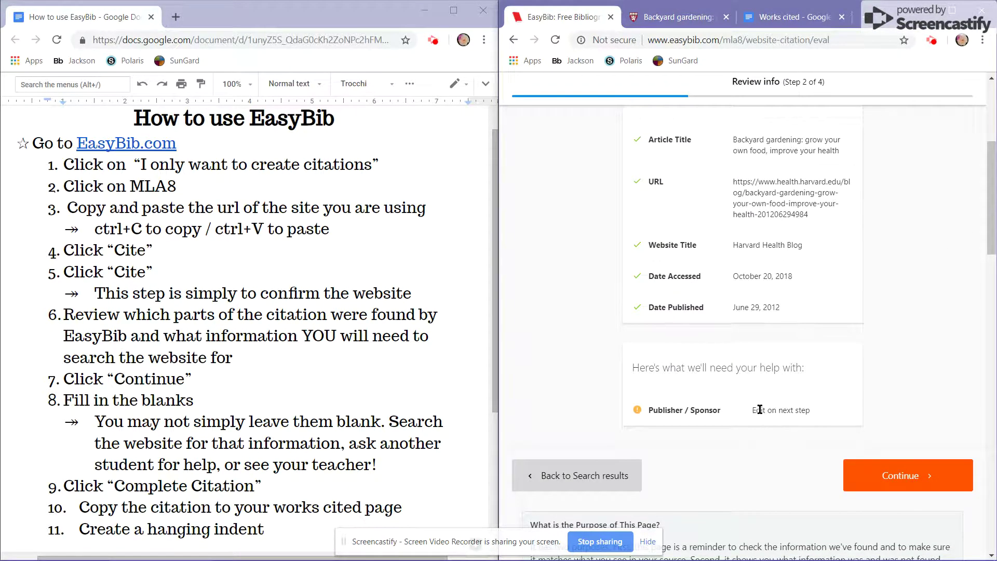
- Continue to Add missing info, review the prefilled title and author, then return to the article
left_click(860, 487)
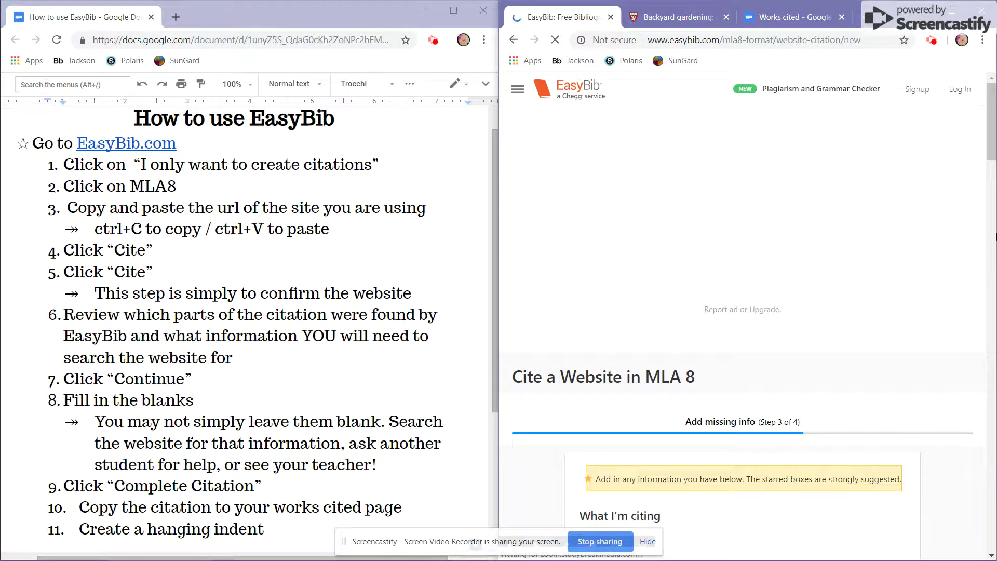
left_click_drag(991, 141, 989, 153)
scroll(989, 154, "down", 5)
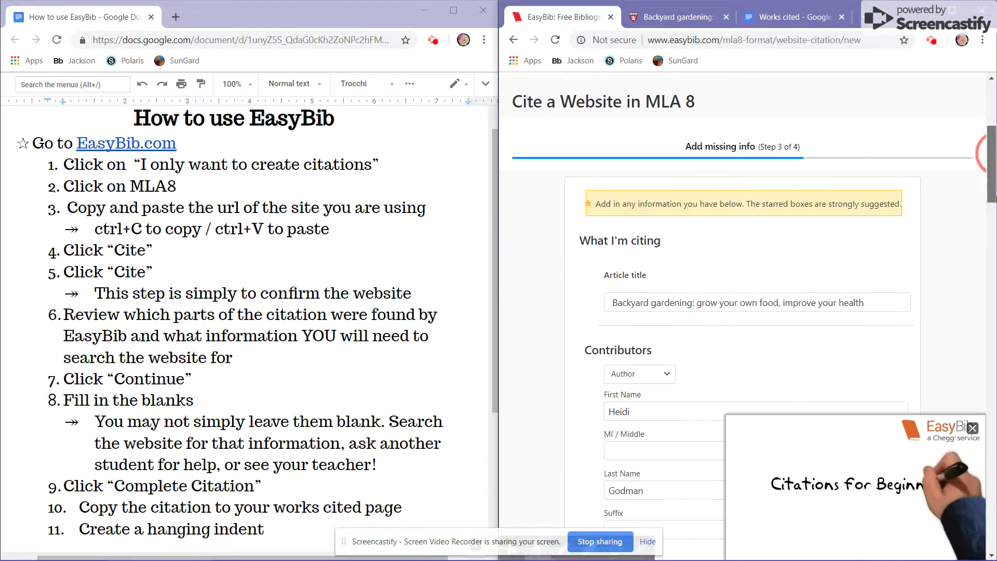
left_click_drag(989, 154, 989, 154)
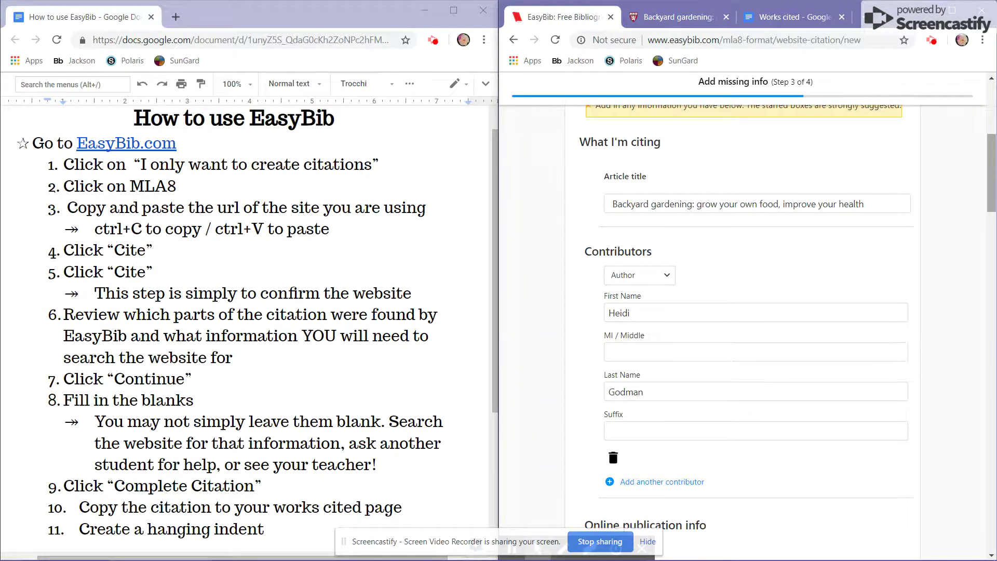
left_click(666, 14)
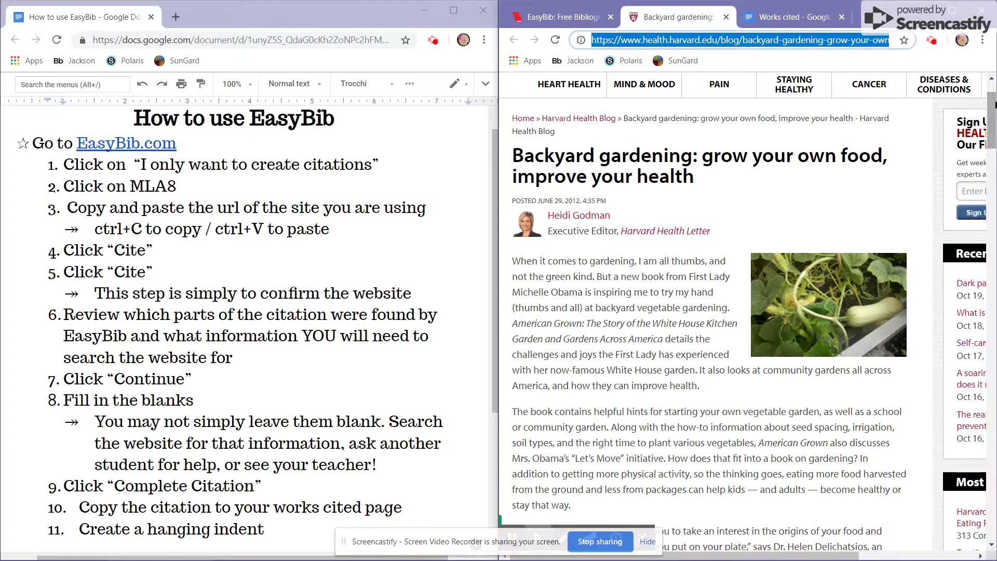
- Find Harvard Health Publishing in the article's footer, then go back to the EasyBib form
left_click_drag(994, 104, 995, 517)
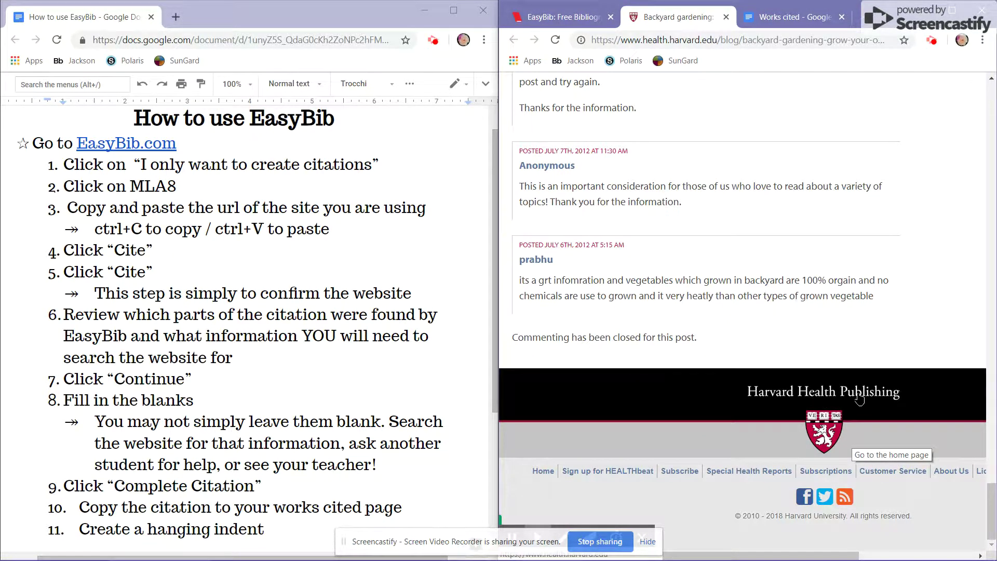
left_click(558, 23)
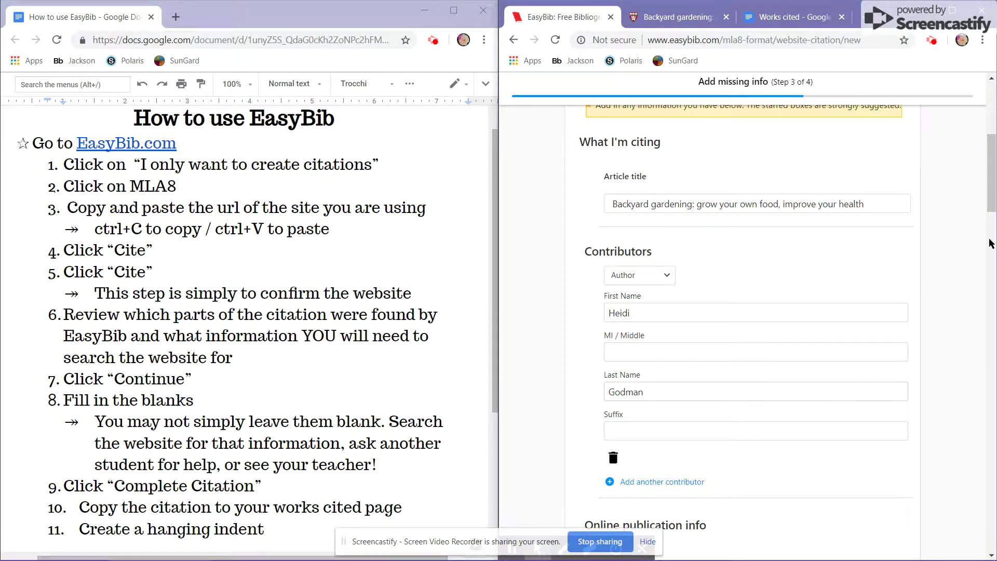
- Enter 'Harvard Health Publishing' as Publisher / sponsor and update the citation
left_click_drag(992, 195, 994, 257)
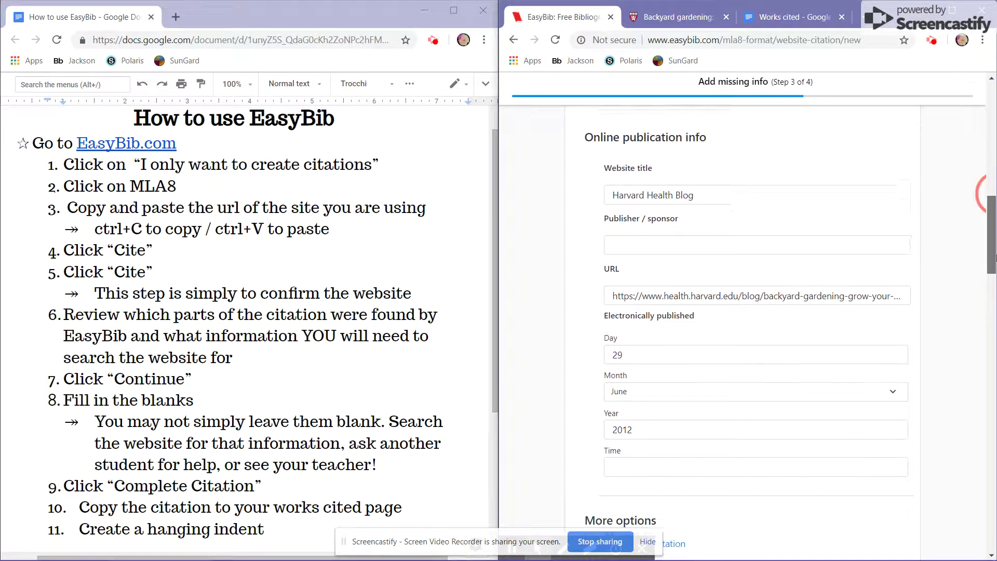
left_click_drag(993, 195, 993, 199)
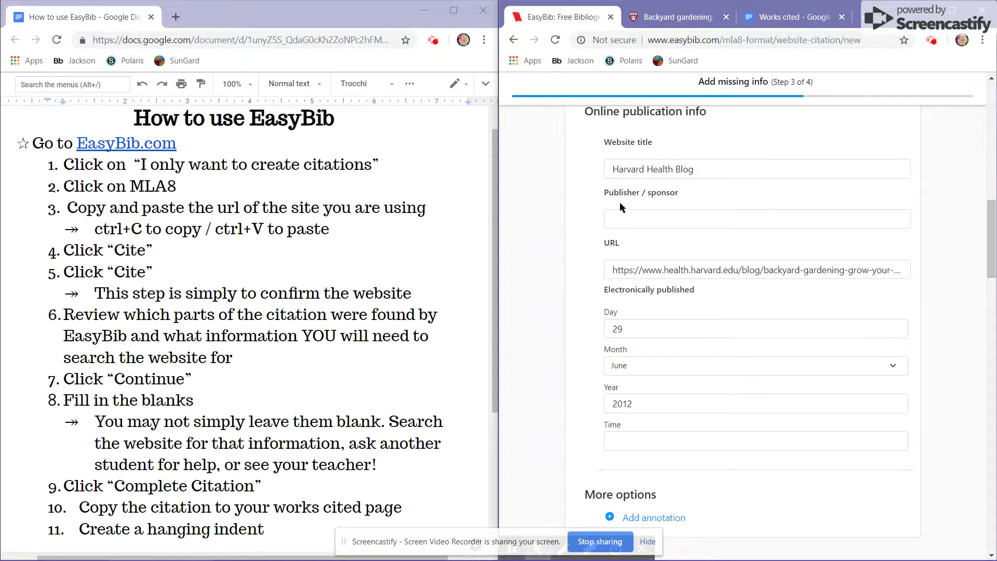
left_click_drag(604, 193, 681, 196)
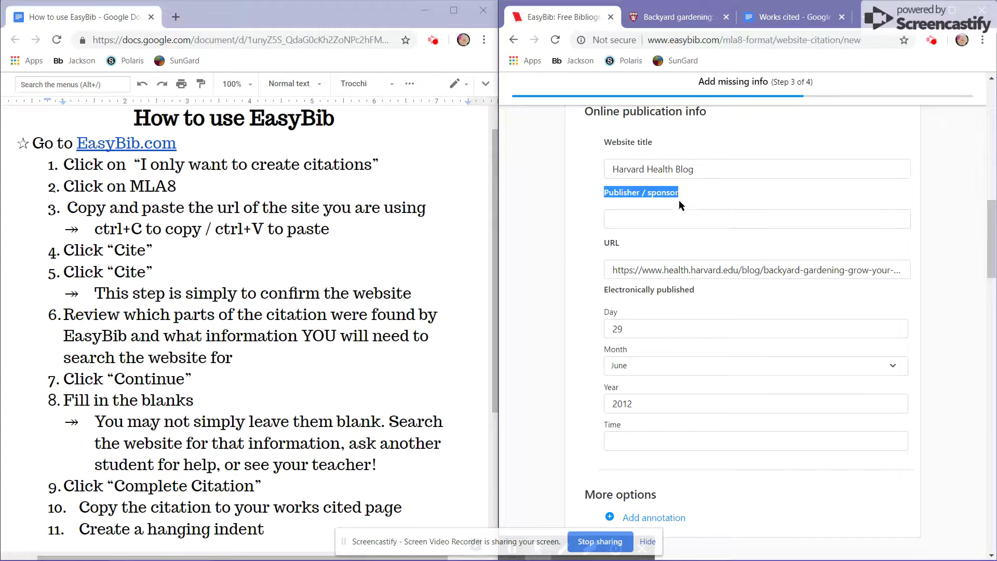
left_click(676, 219)
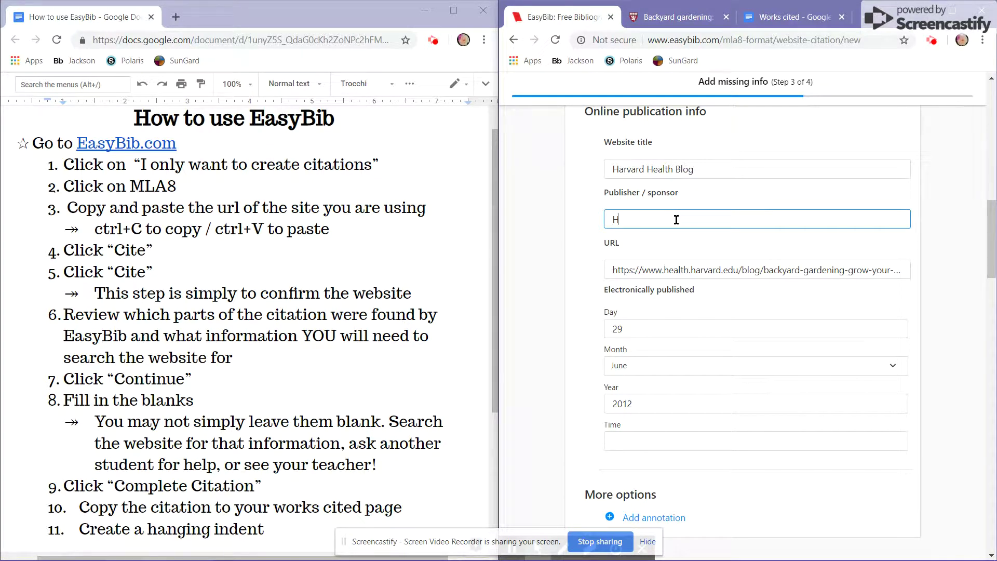
type("Harvard Health Publishing")
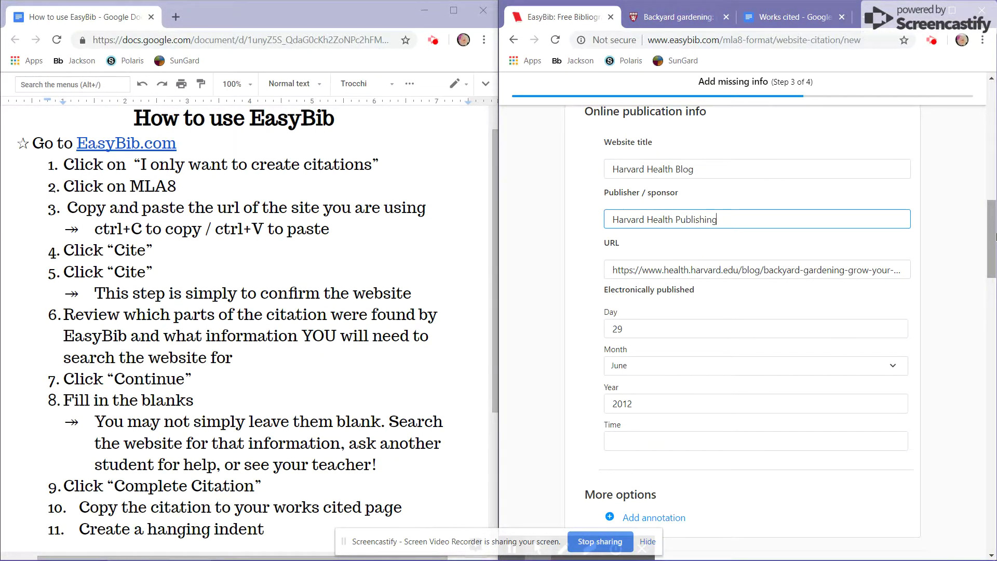
left_click_drag(990, 232, 992, 244)
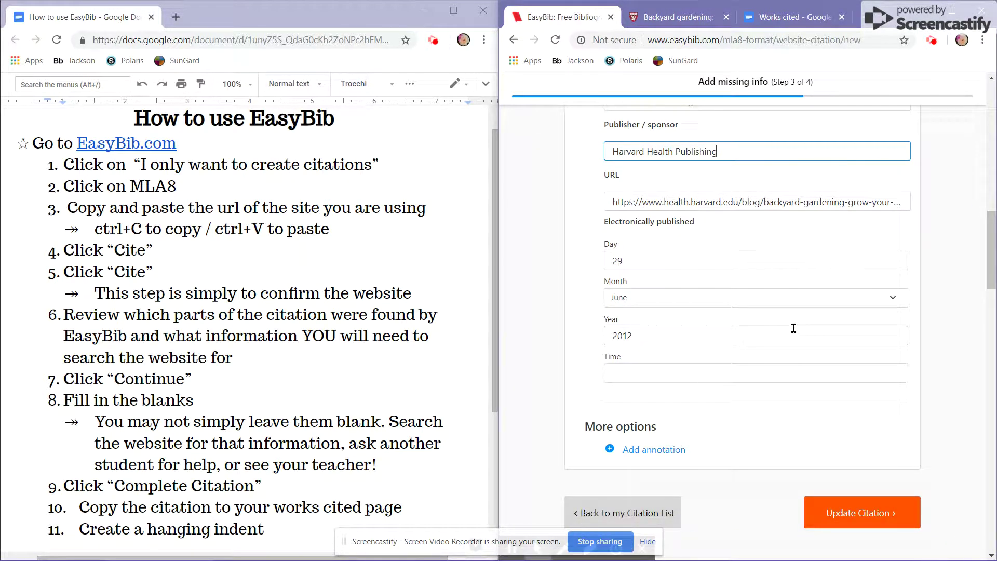
left_click(834, 511)
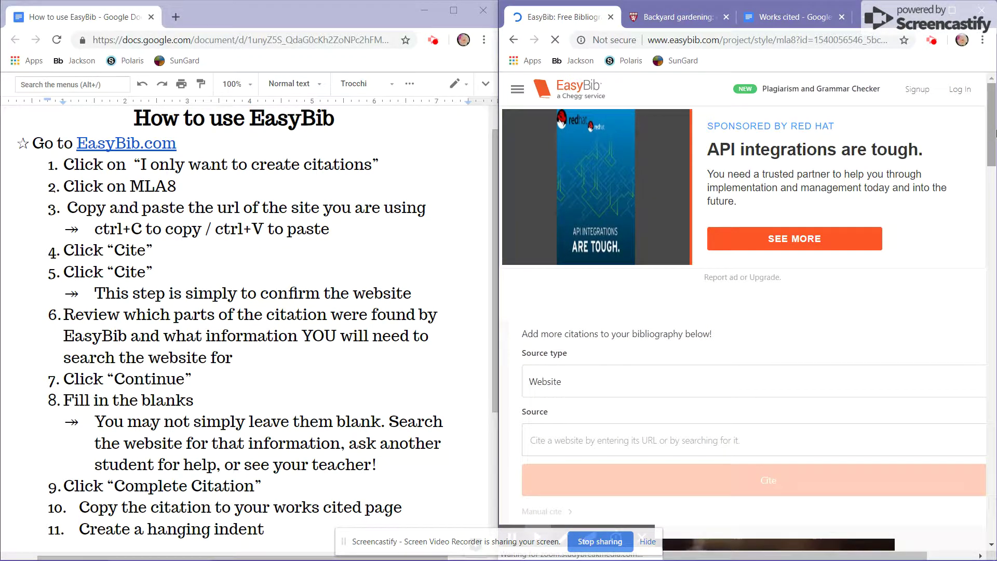
- Select and copy the finished MLA gardening-article citation from the Citation List, then switch to the Works Cited document
left_click(990, 136)
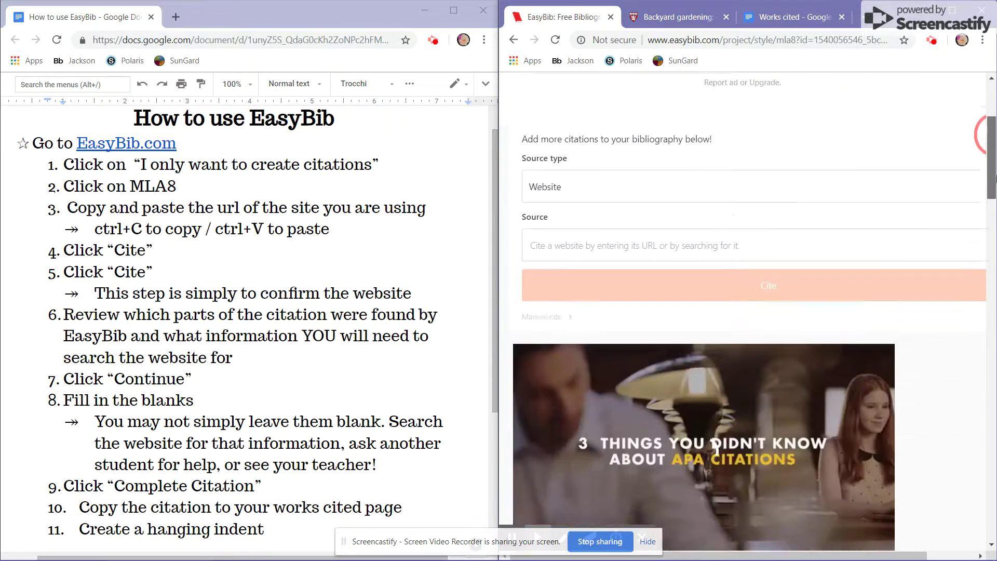
left_click_drag(995, 179, 994, 266)
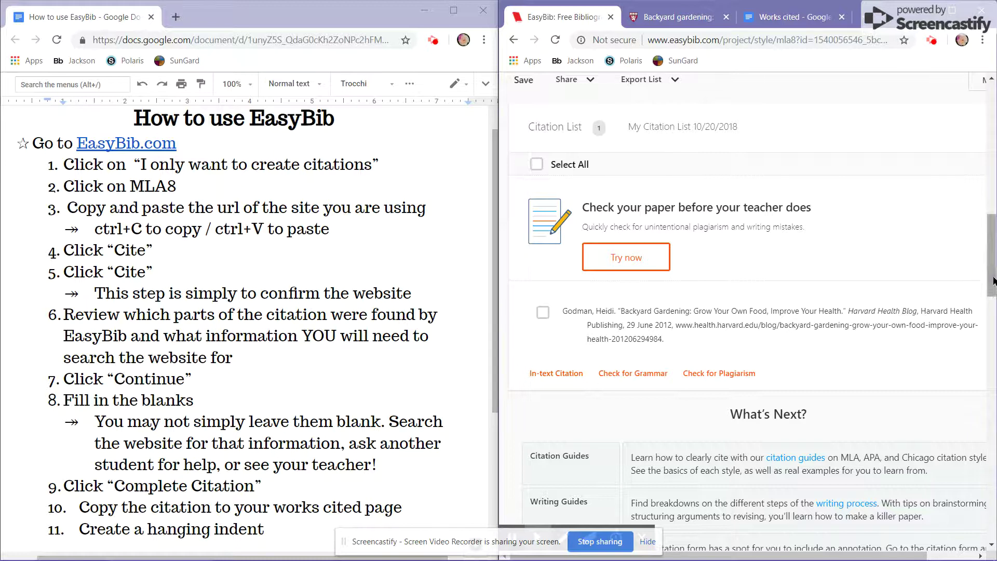
left_click_drag(993, 280, 993, 288)
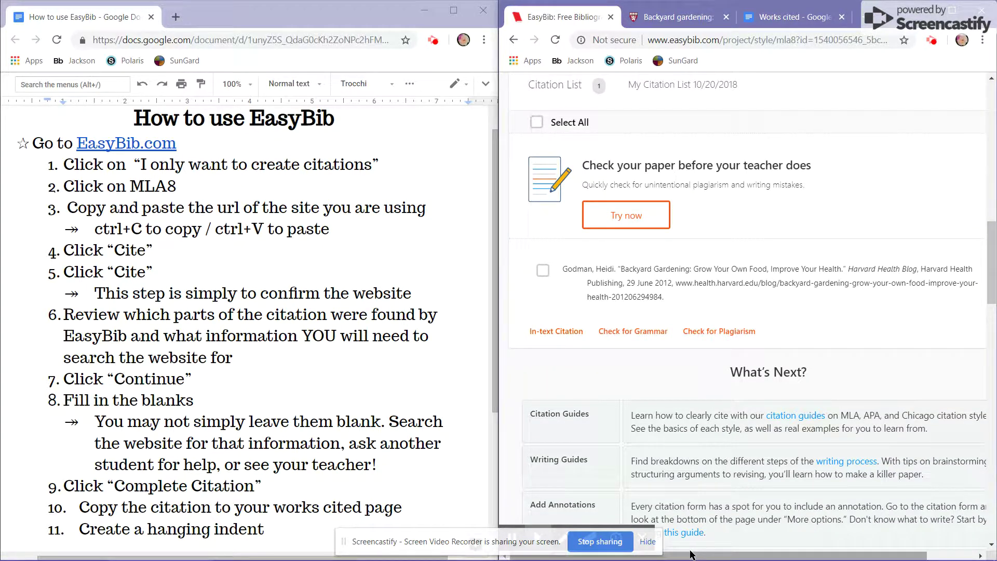
left_click_drag(691, 555, 726, 558)
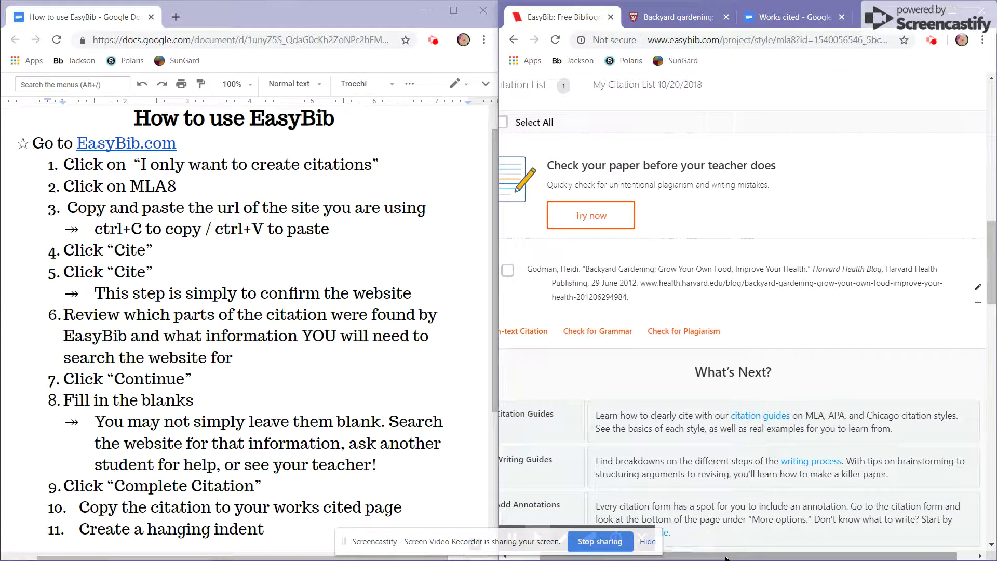
left_click_drag(632, 300, 526, 267)
key("ctrl+c")
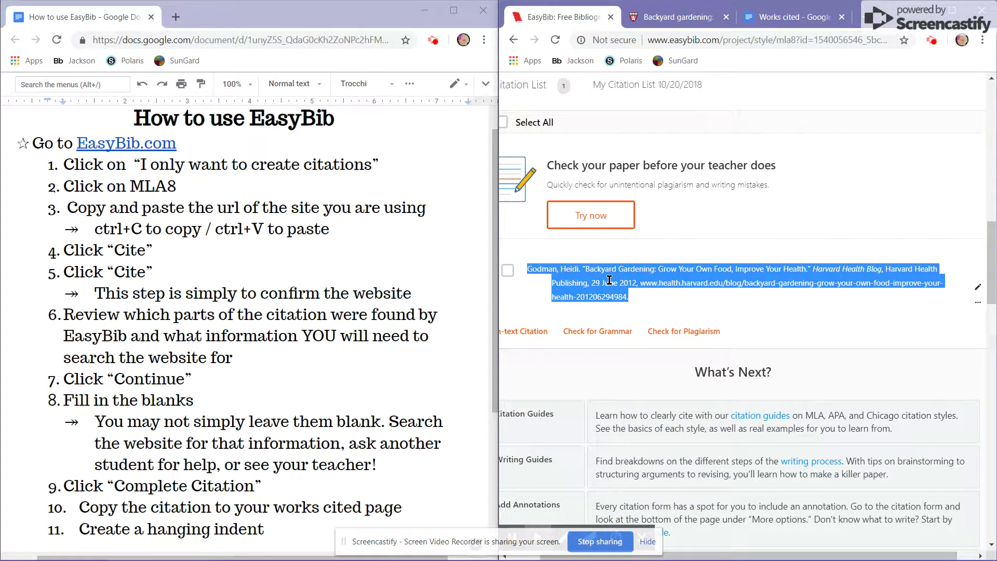
left_click(776, 17)
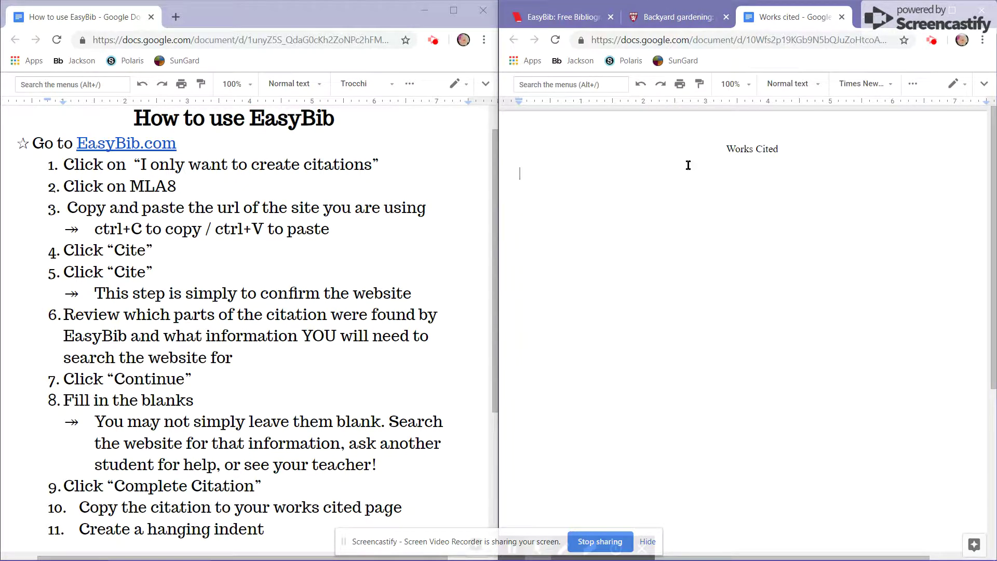
- Paste the citation under the Works Cited heading in the document's font, caret before its second line
key("ctrl+v")
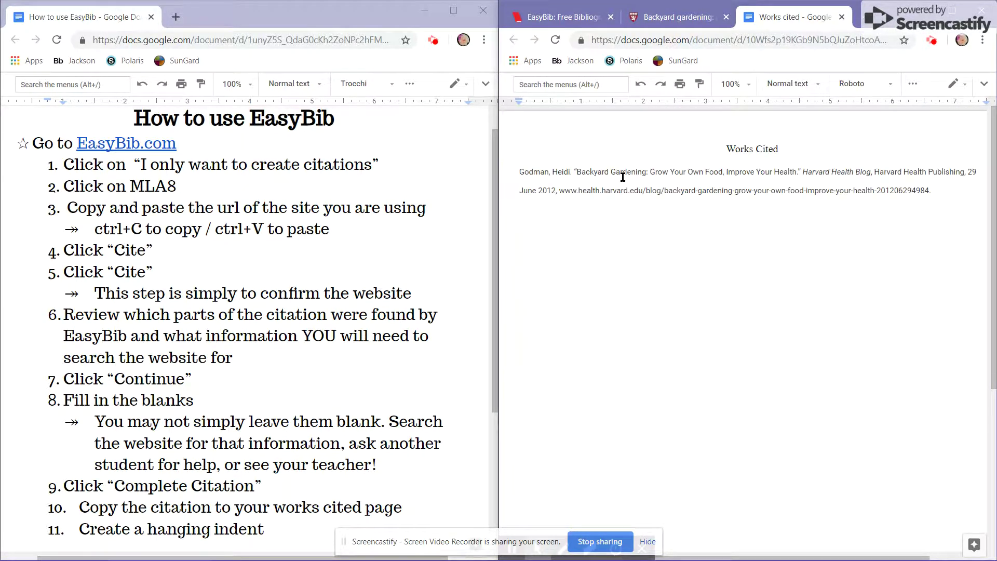
key("ctrl+z")
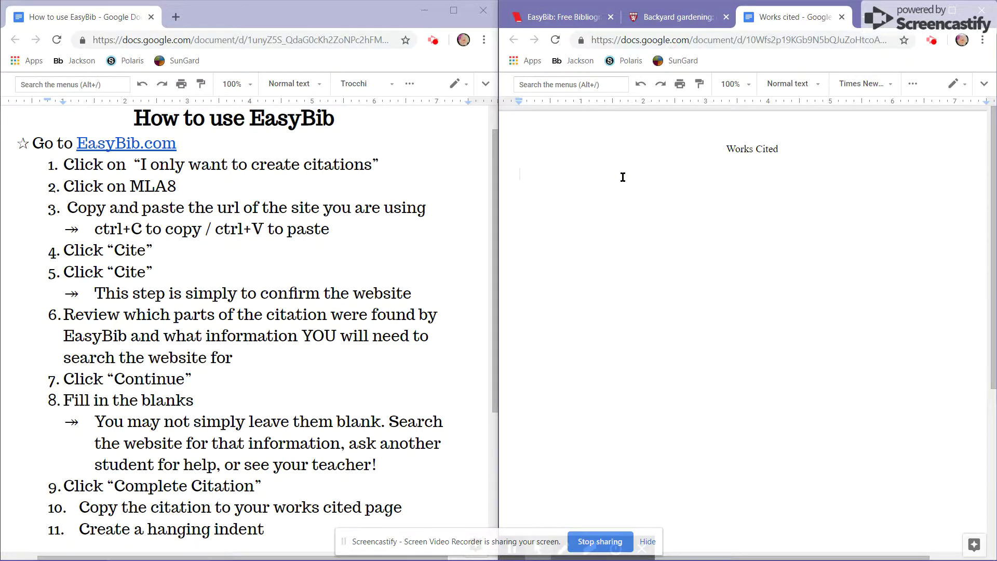
key("ctrl+shift+v")
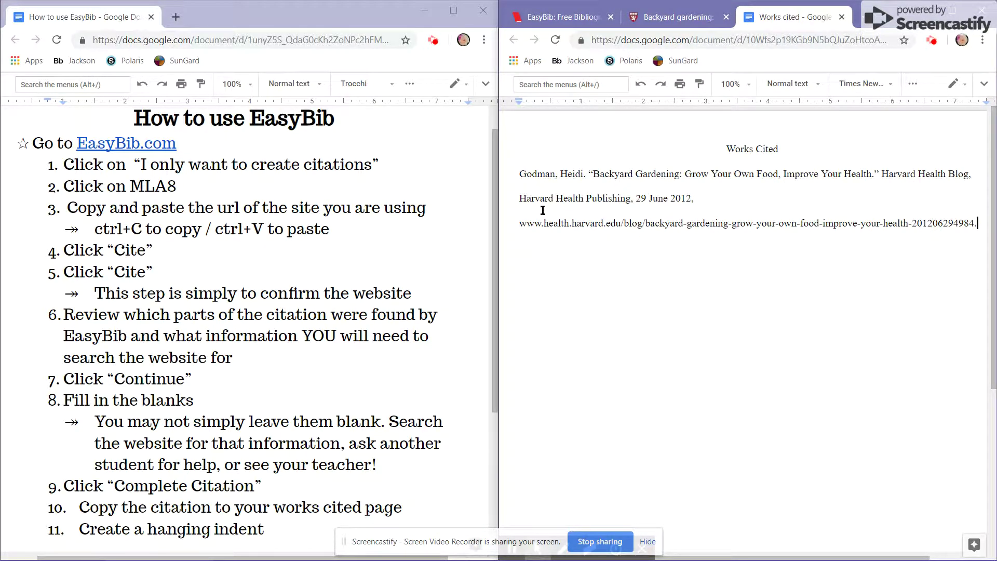
left_click(520, 200)
- Back in the Works Cited document, indent the Harvard Health Publishing, URL and '4984.' lines with Tab
left_click(565, 21)
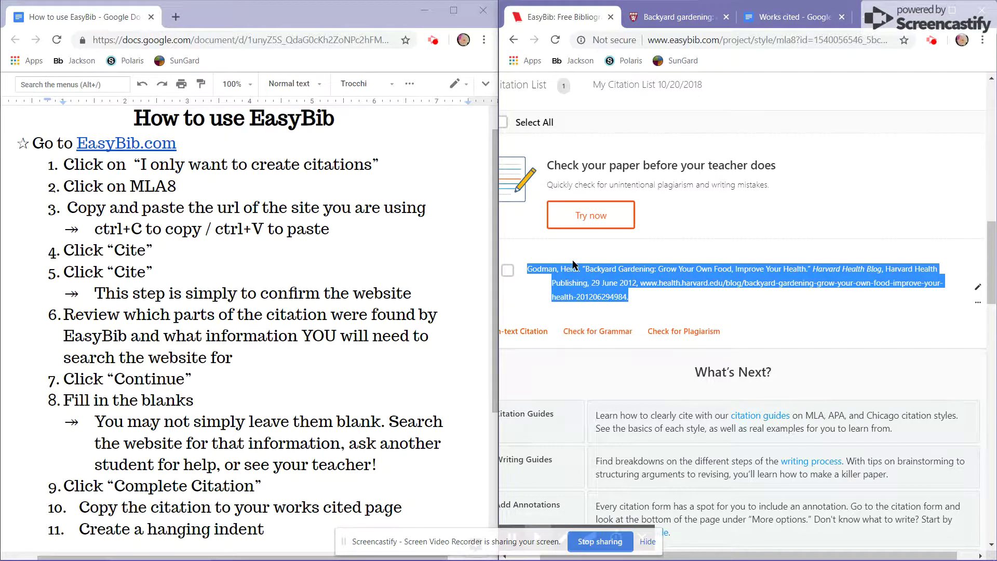
left_click(790, 16)
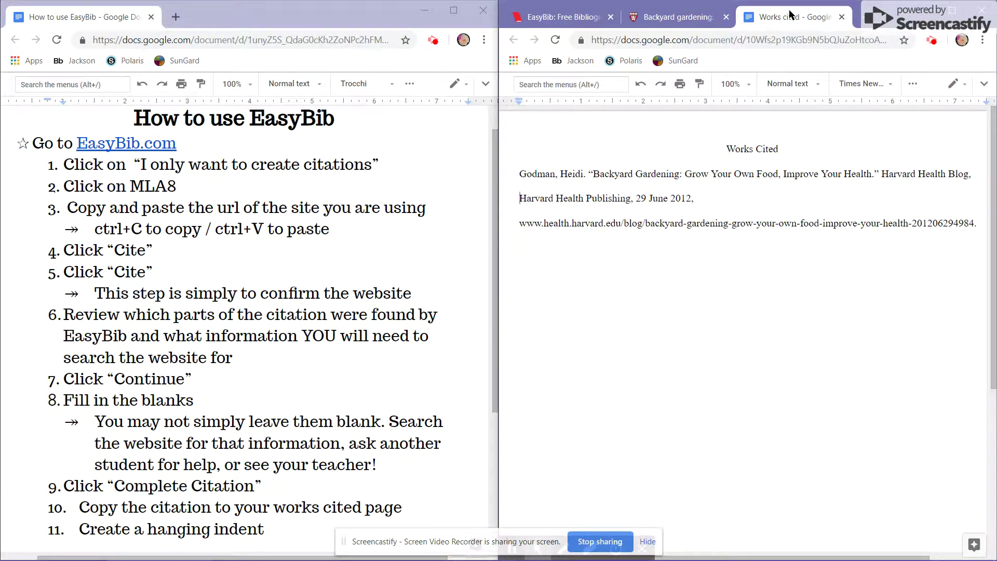
left_click(518, 199)
key("Tab")
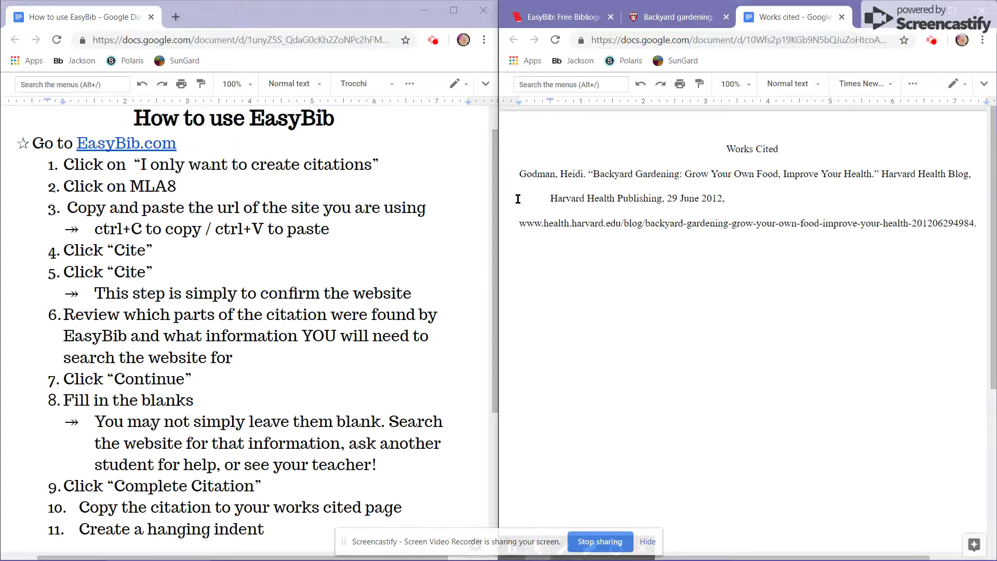
left_click(516, 223)
key("Tab")
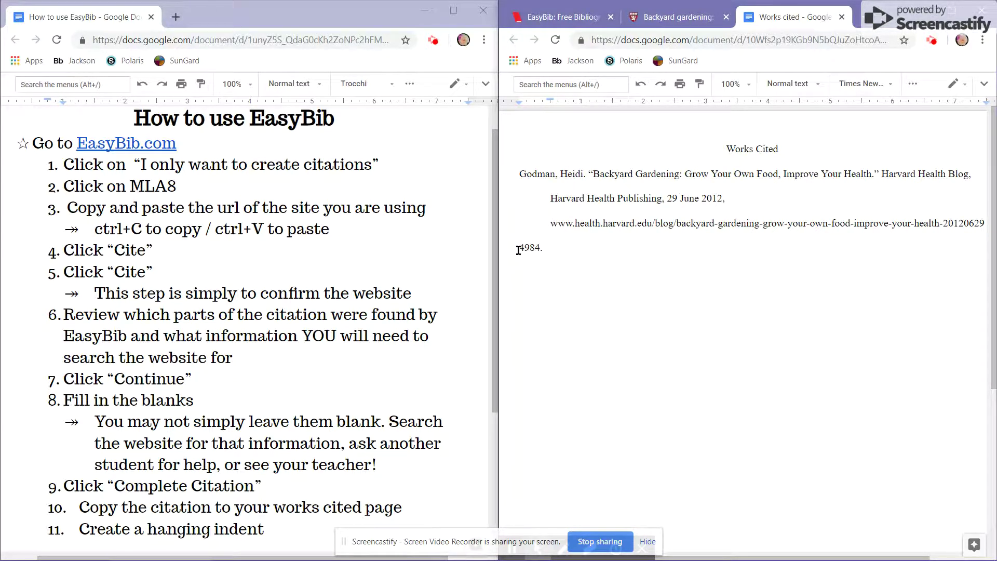
left_click(518, 251)
key("Tab")
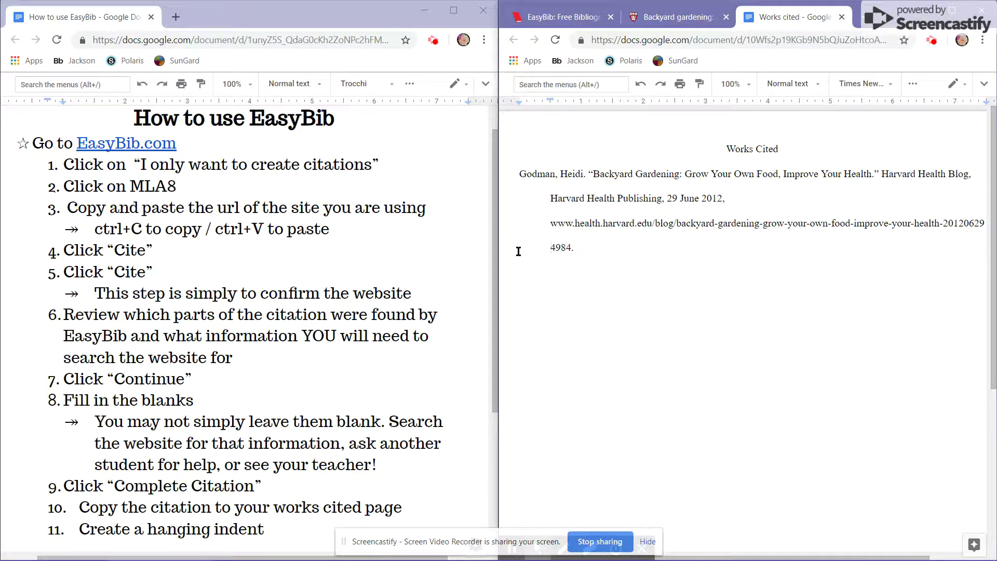